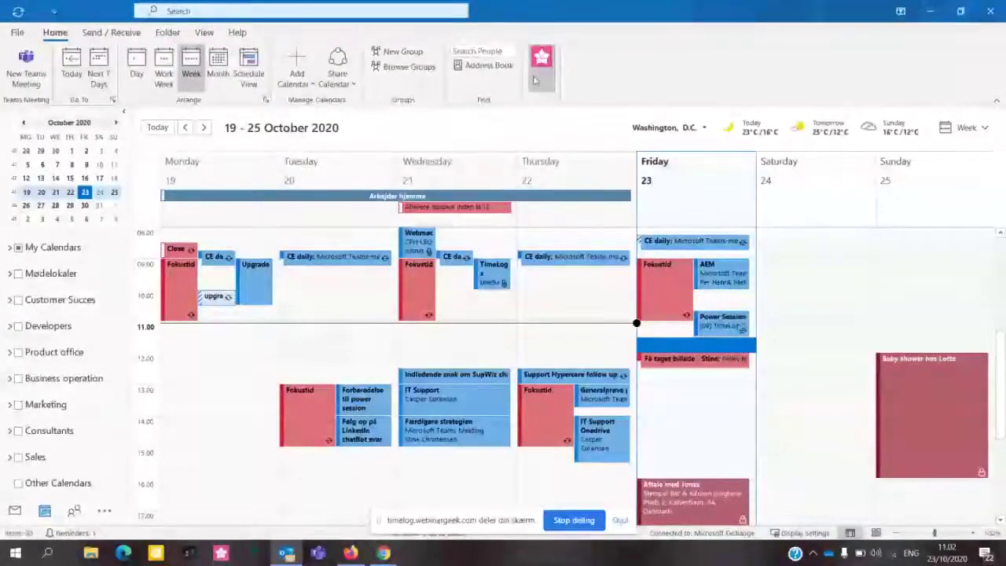
Step: Create a Friday 23 October appointment titled "Information mail" from 13.00 to 14.00, with "Internal comment" in the body
double_click(674, 400)
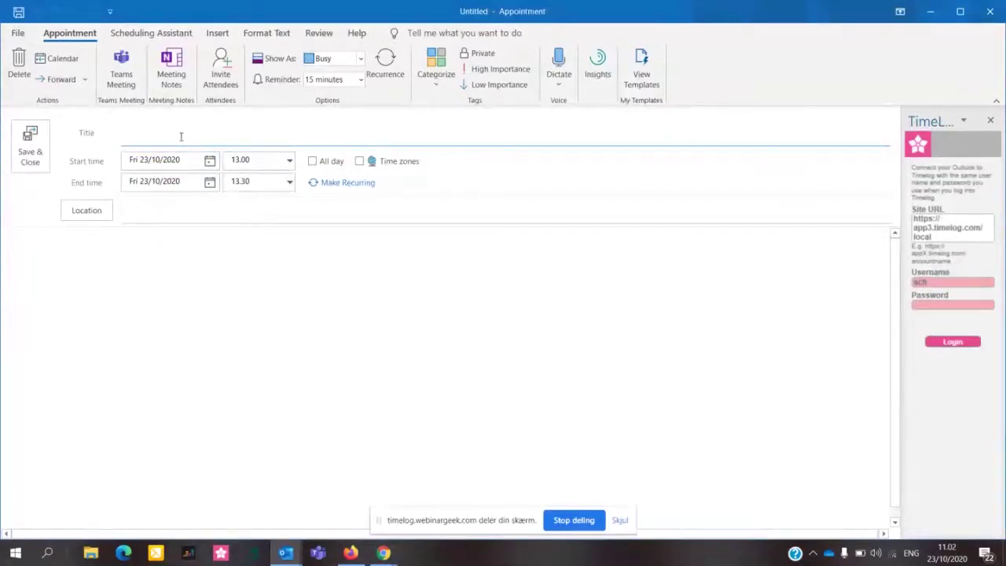
text(Information mail)
click(136, 290)
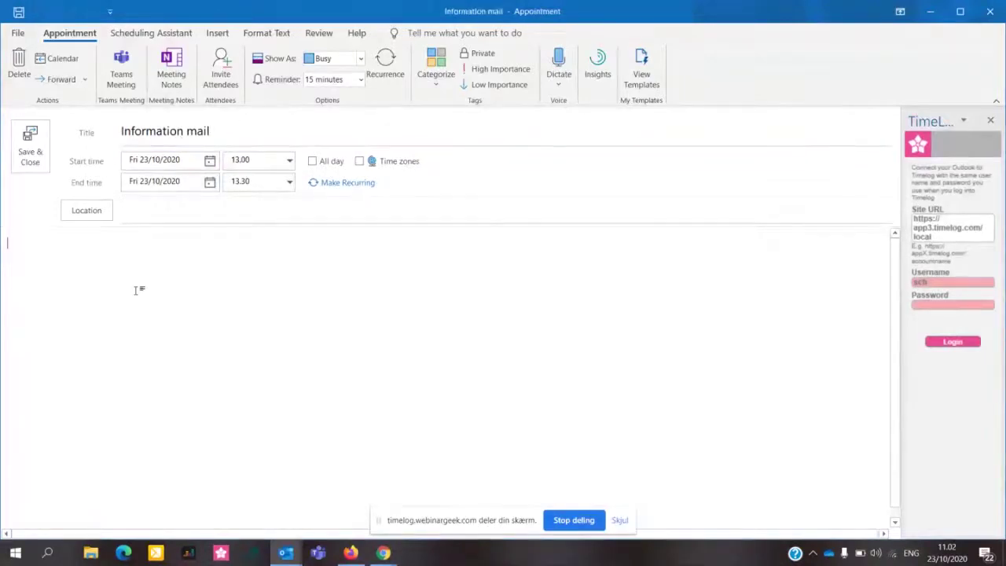
text(interna)
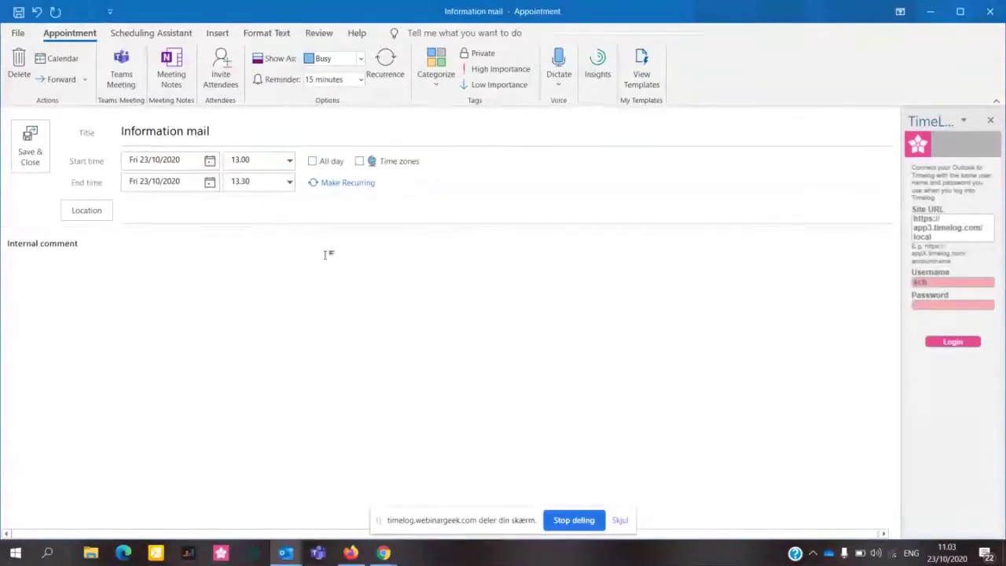
click(290, 182)
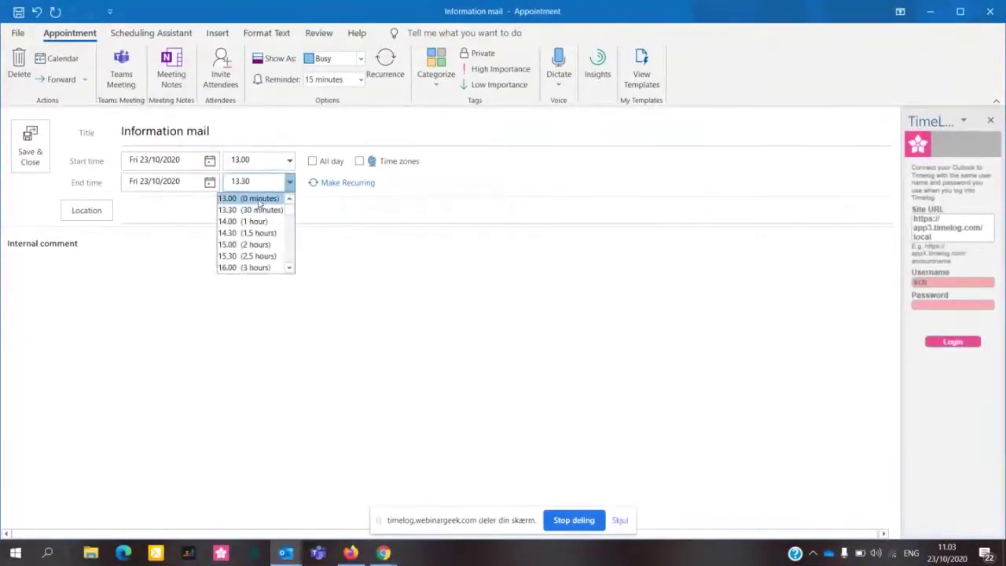
click(253, 222)
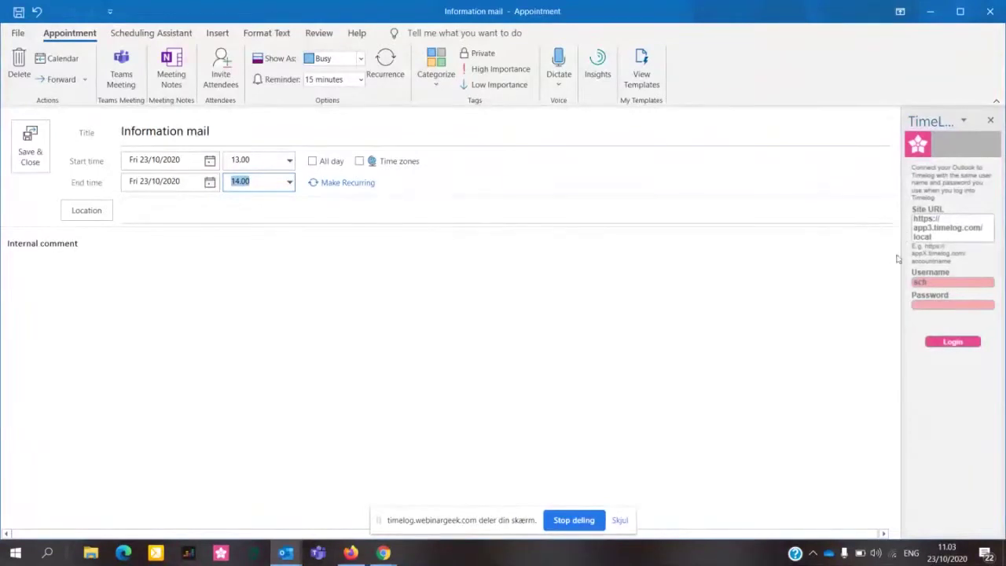
Step: Widen the TimeLog add-in pane and log in to it by entering the account password
drag(904, 255, 704, 262)
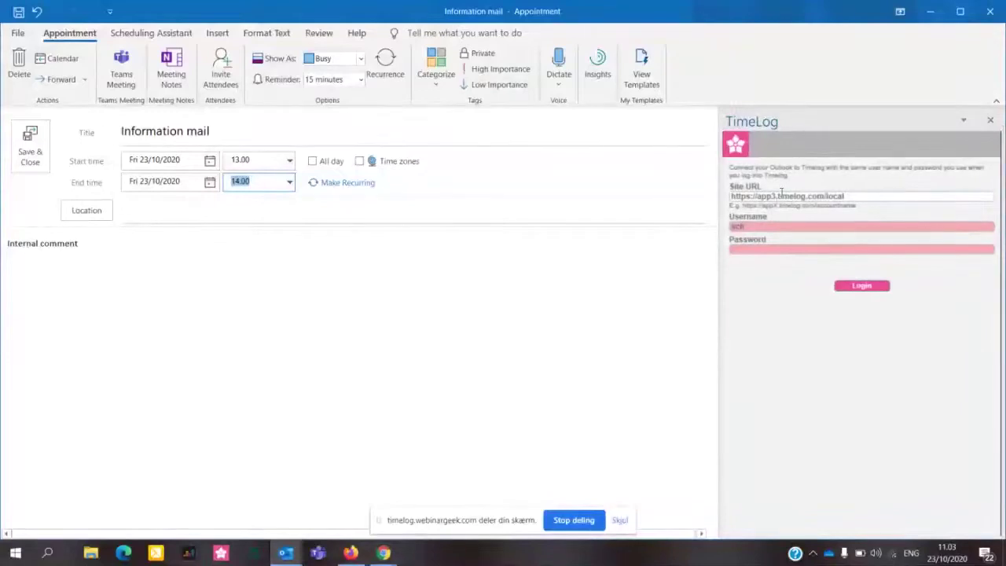
click(741, 248)
text(••••)
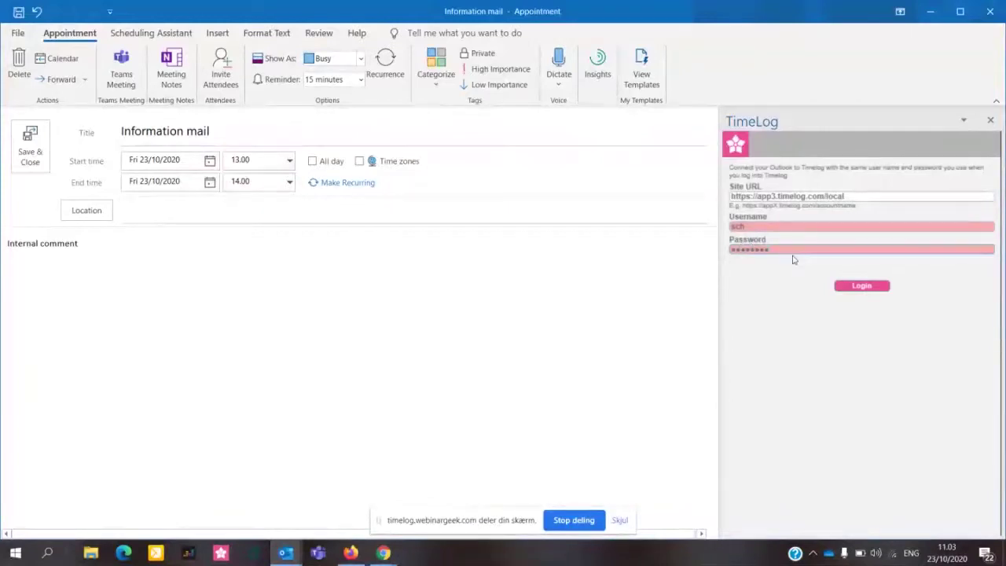
click(859, 286)
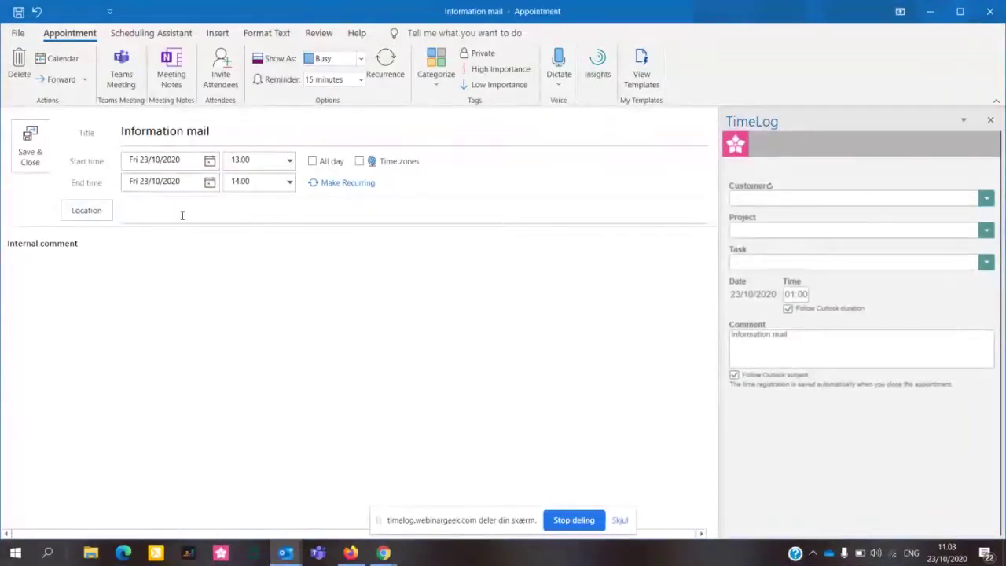
Step: Register the appointment to customer TimeLog A/S, project "_TIM - Customer Success 2020" and task "Information mails", and save and close it
click(807, 202)
click(786, 212)
click(791, 232)
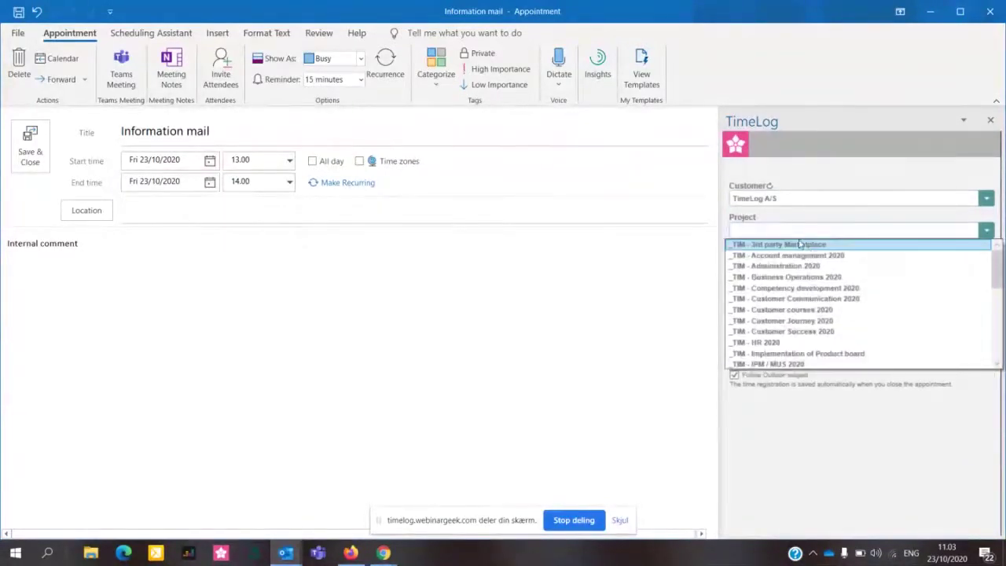
click(834, 331)
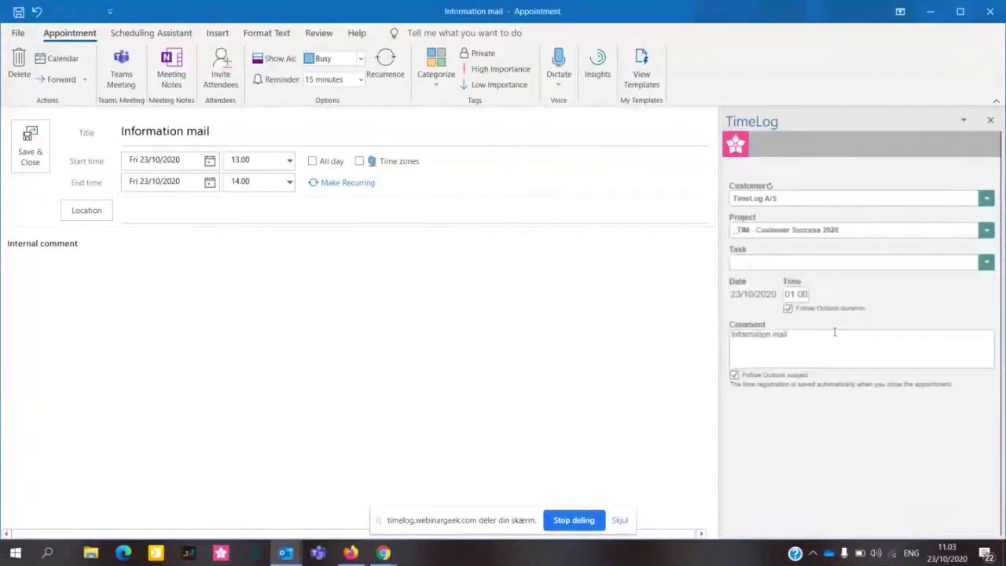
click(826, 262)
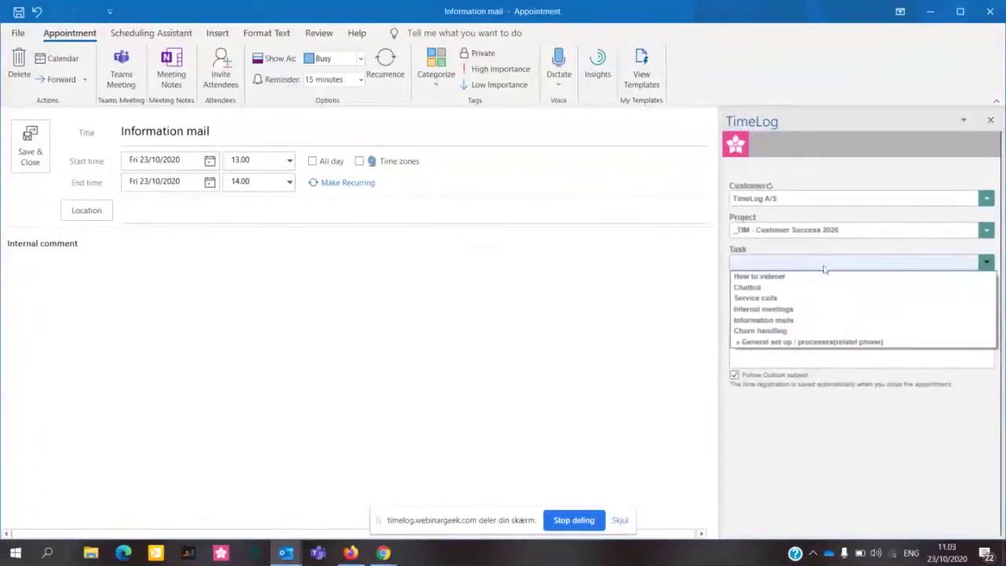
click(780, 324)
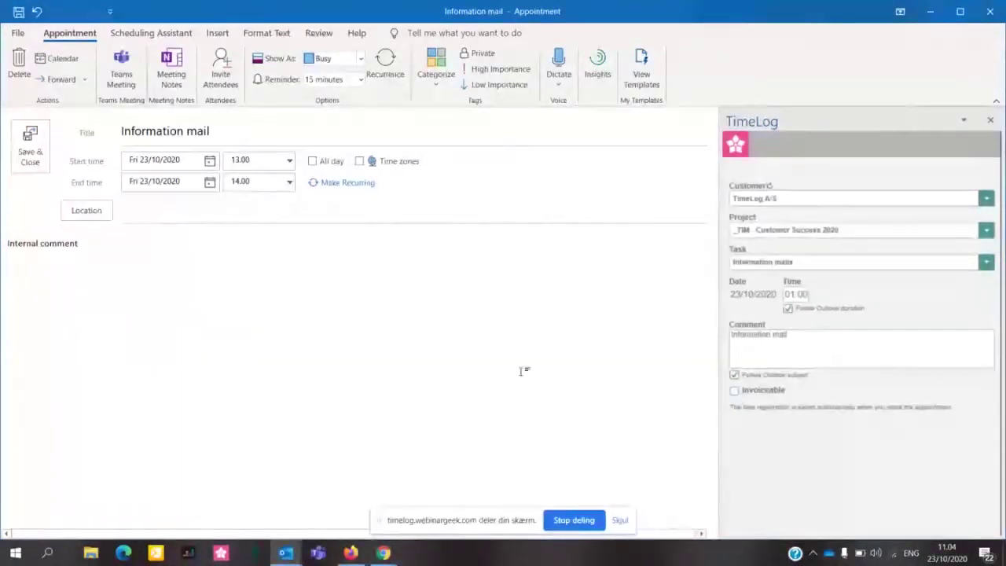
click(47, 160)
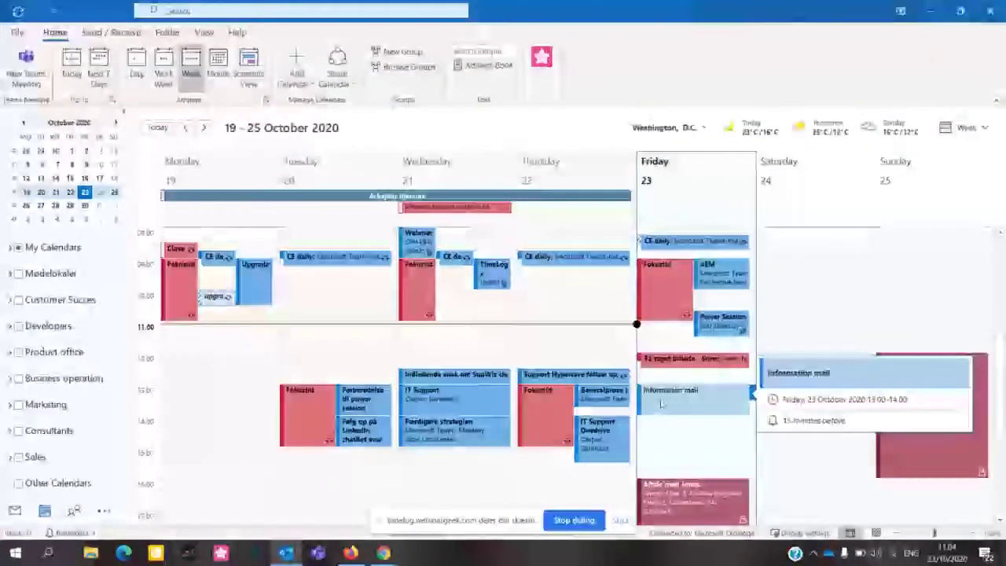
click(663, 405)
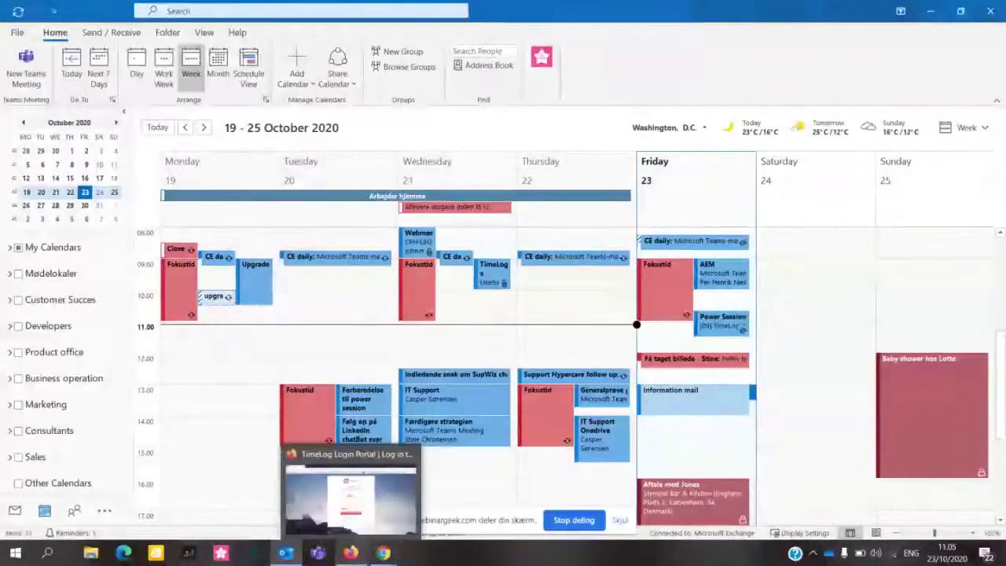
Step: Switch to Firefox, log in to the TimeLog account "local" with the saved credentials, and check the week's time registrations
click(350, 553)
click(525, 380)
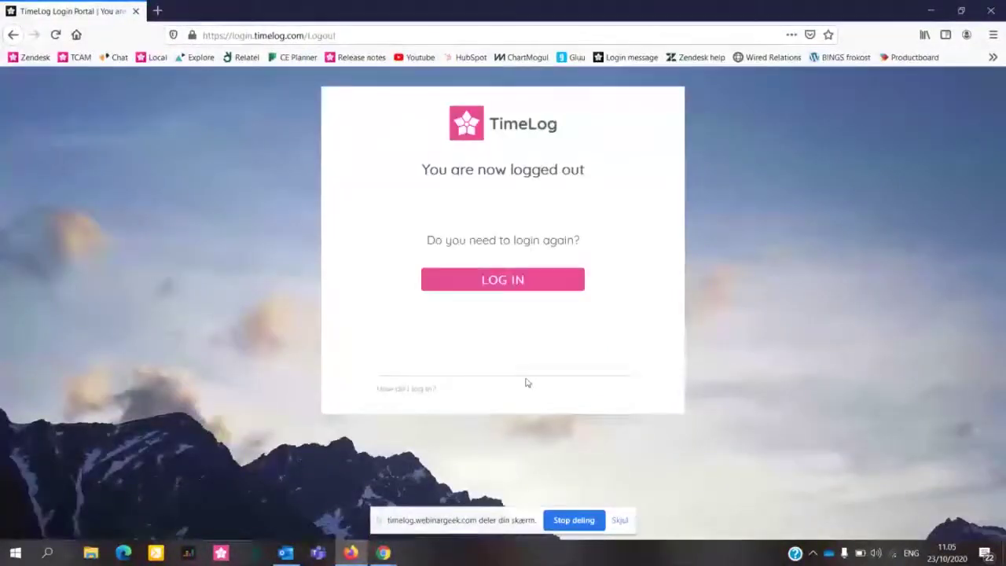
click(532, 283)
text(t)
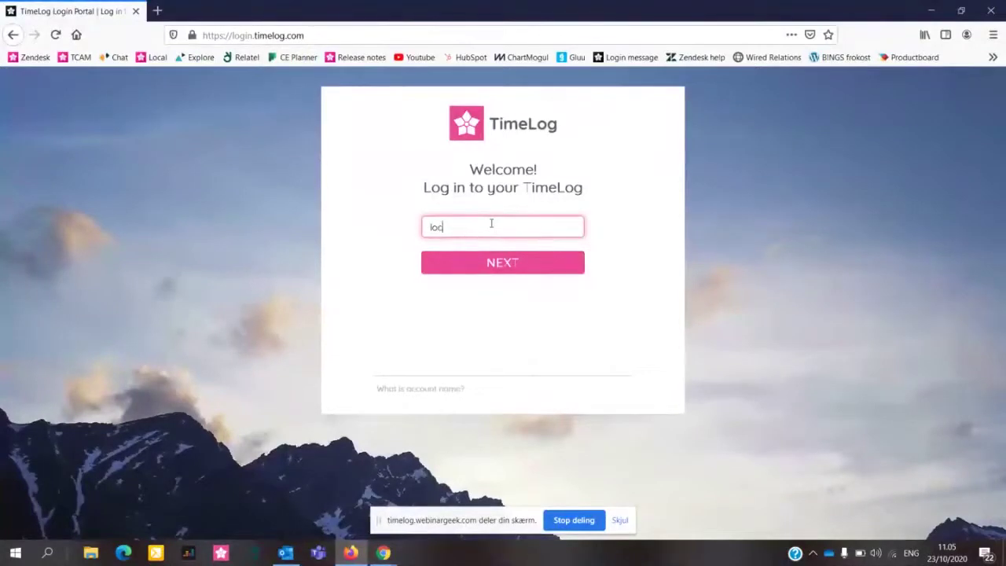
key(Return)
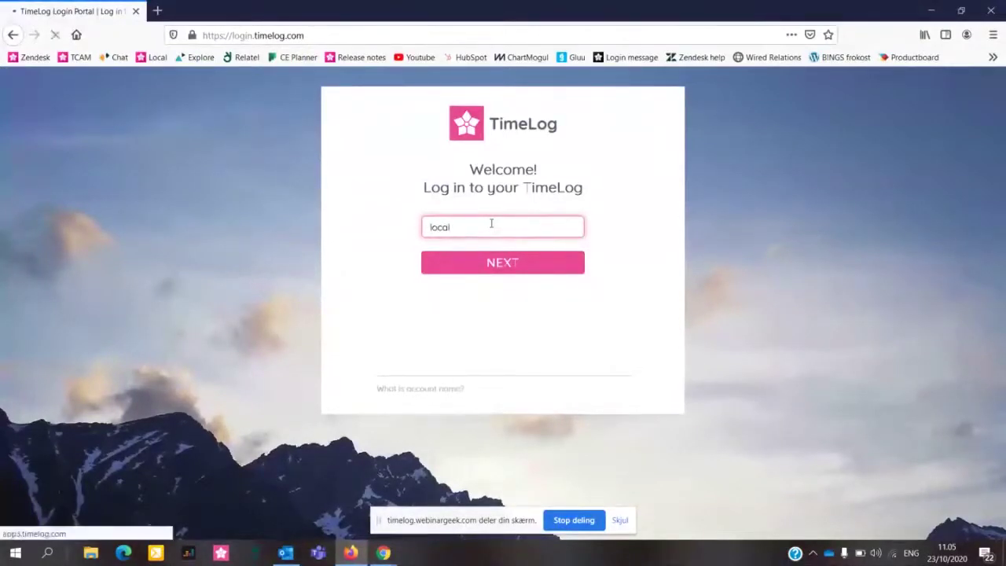
click(507, 272)
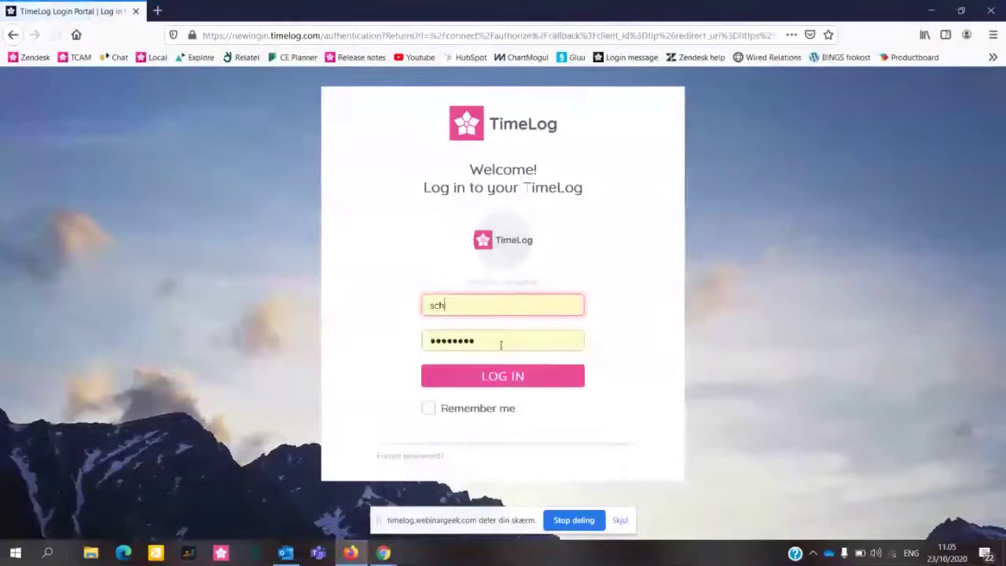
click(494, 383)
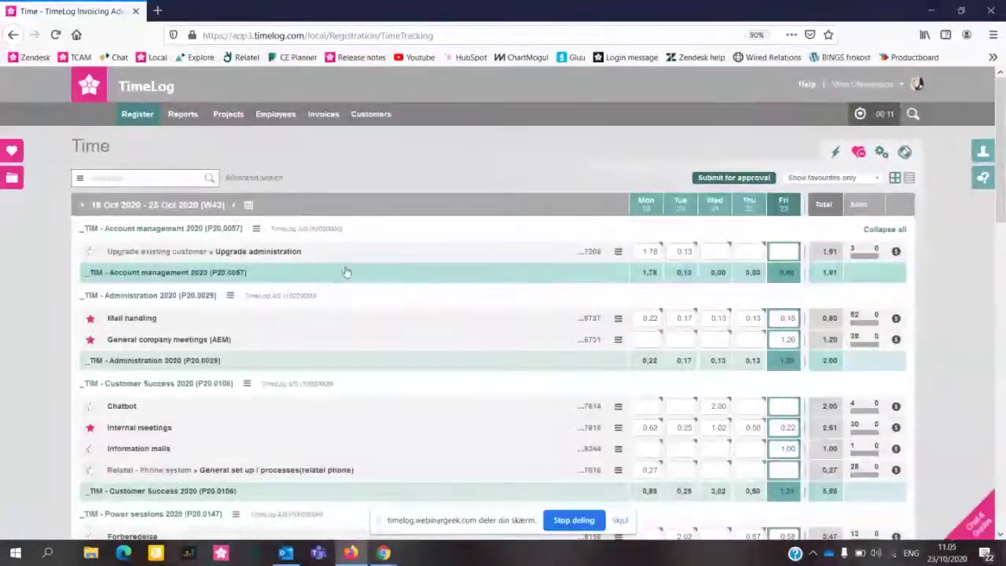
scroll(369, 316, down, 3)
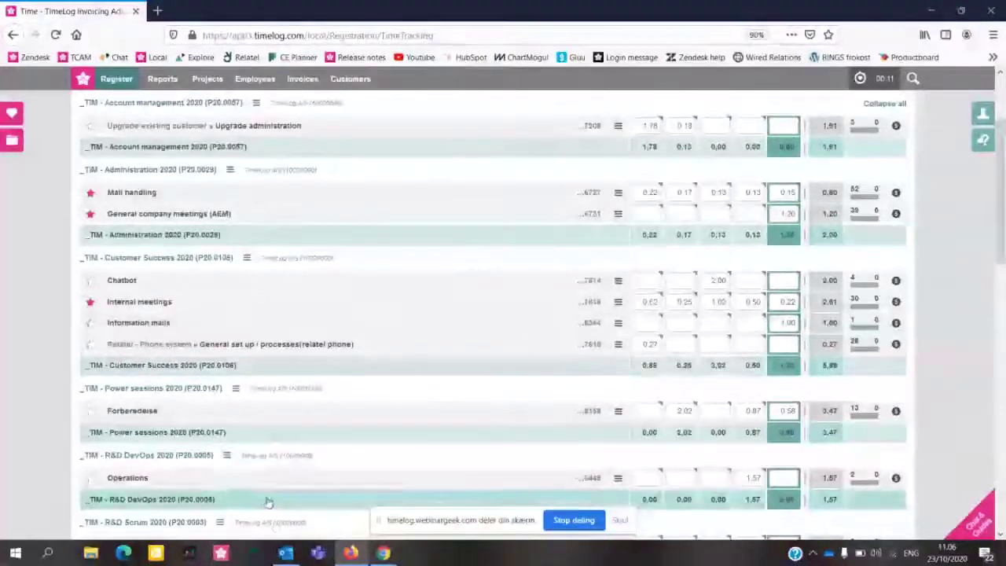
Step: Back in Outlook, create a Monday 26 October appointment titled "Service call" from 11.00 to 13.00, with "comment" in the body
click(286, 554)
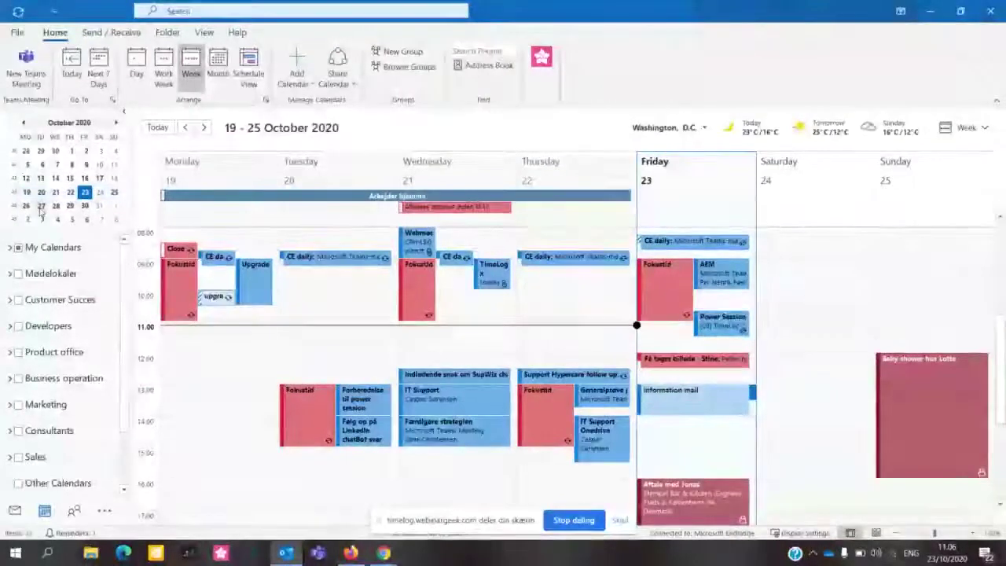
click(70, 206)
click(192, 315)
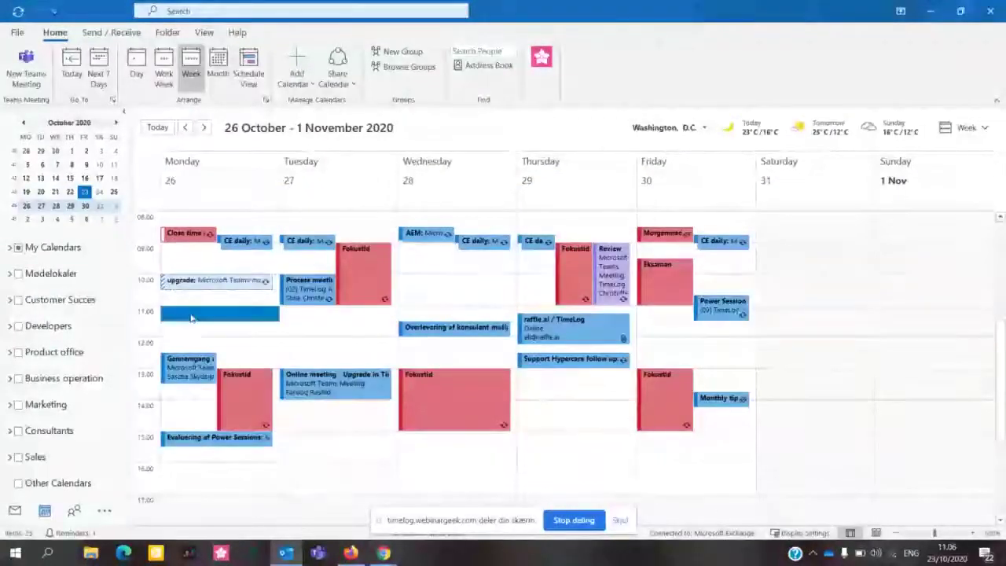
double_click(191, 316)
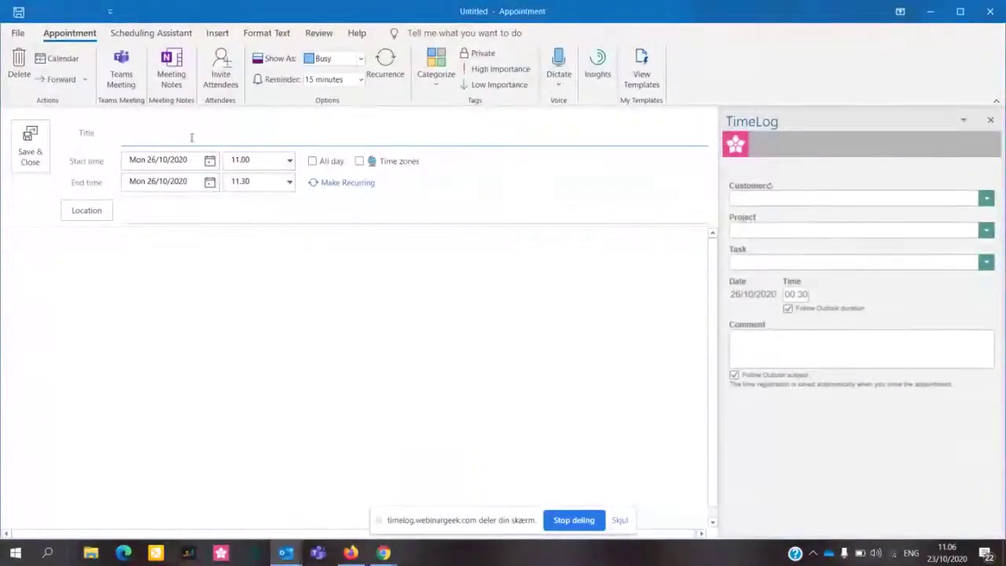
text(Service call)
click(289, 181)
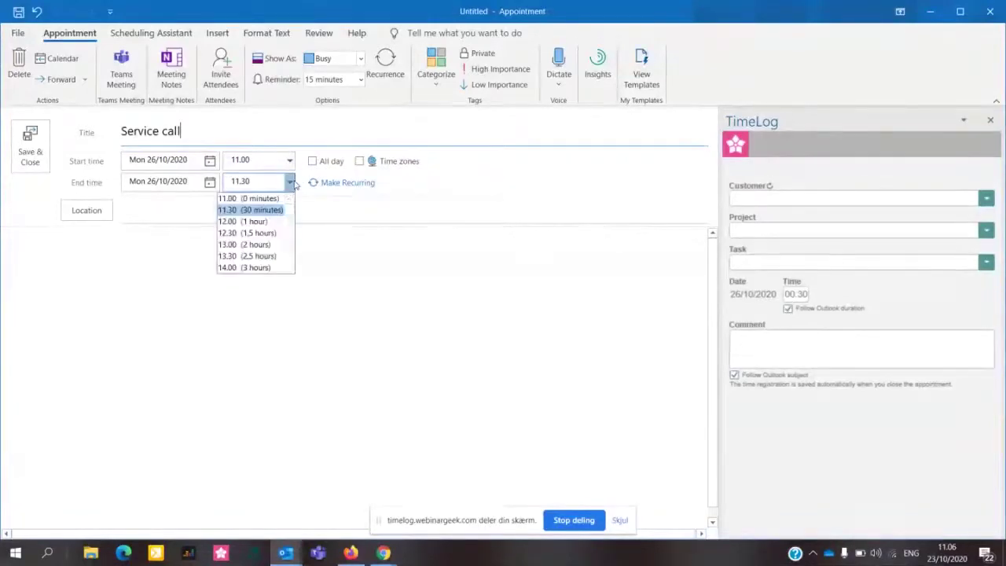
click(275, 246)
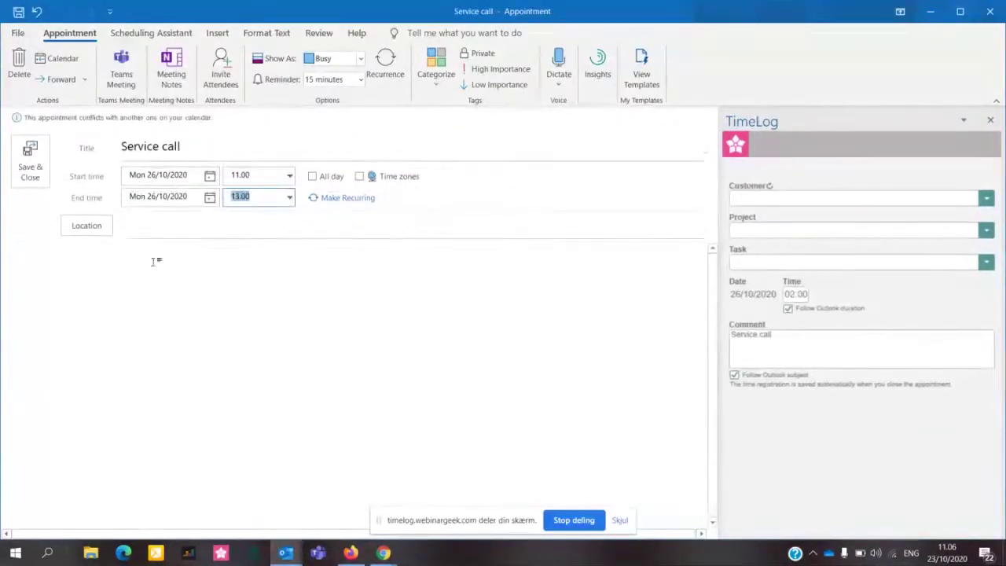
click(107, 300)
text(comment)
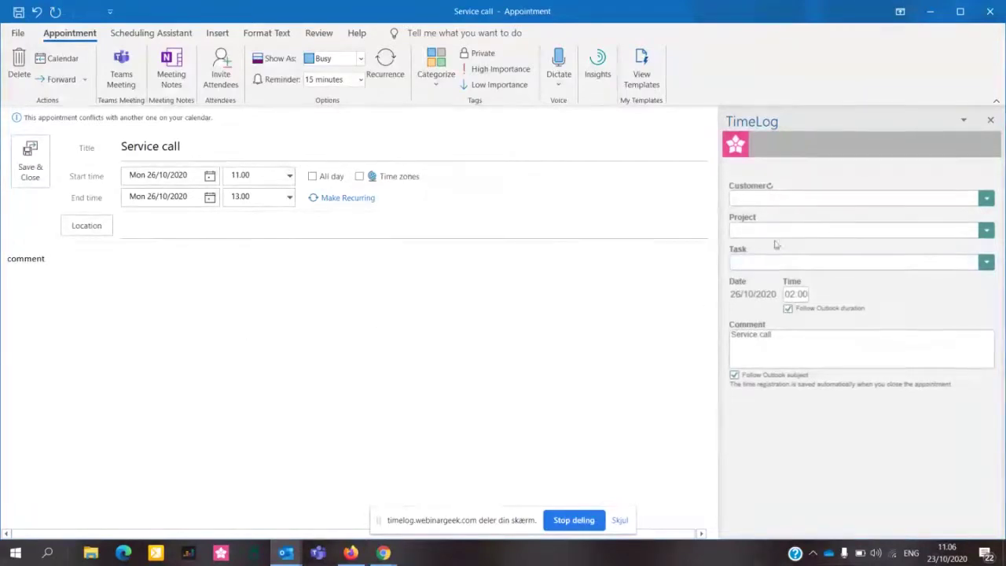
Step: Make the Service call appointment recur weekly on Monday, ending after 2 occurrences
click(385, 72)
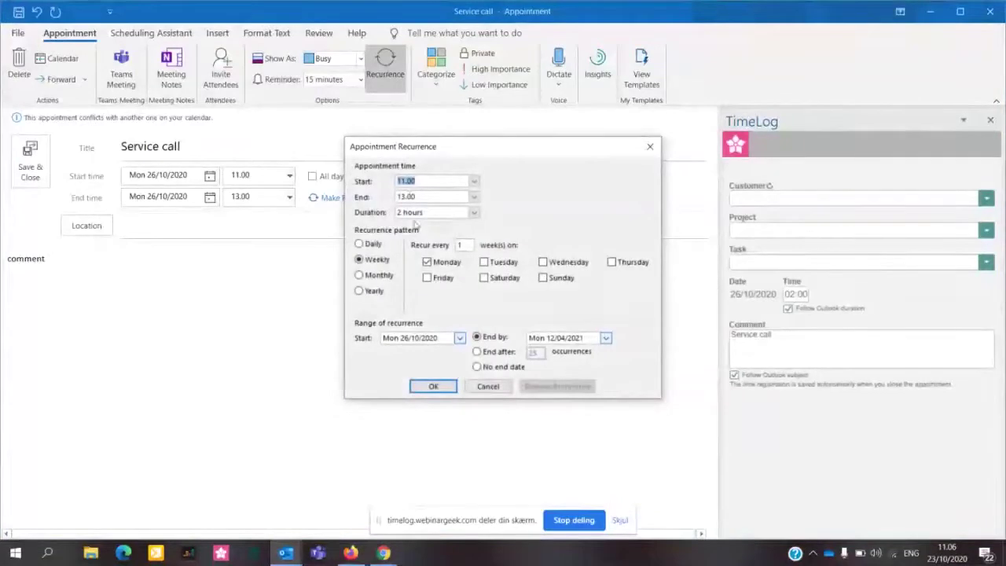
click(500, 355)
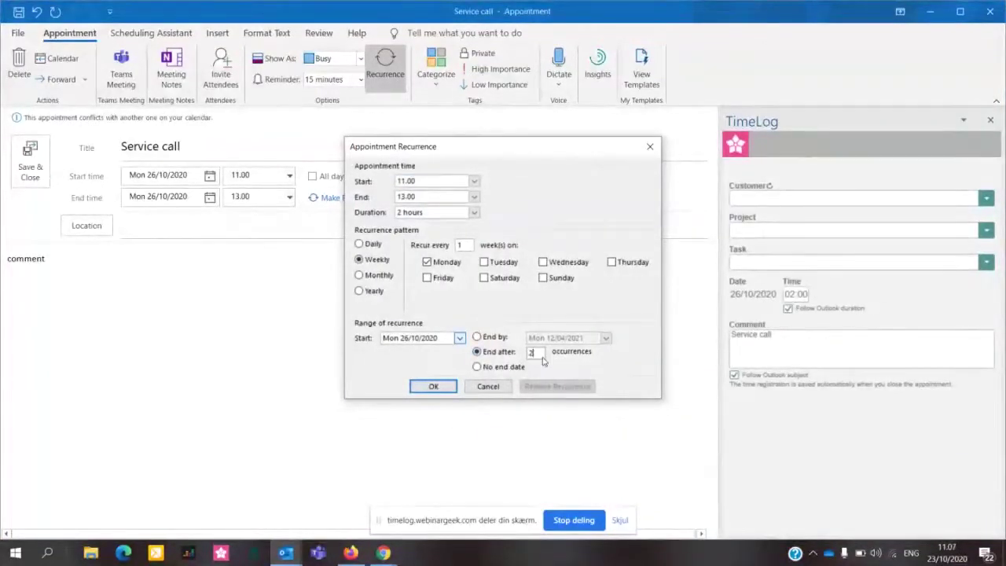
click(434, 387)
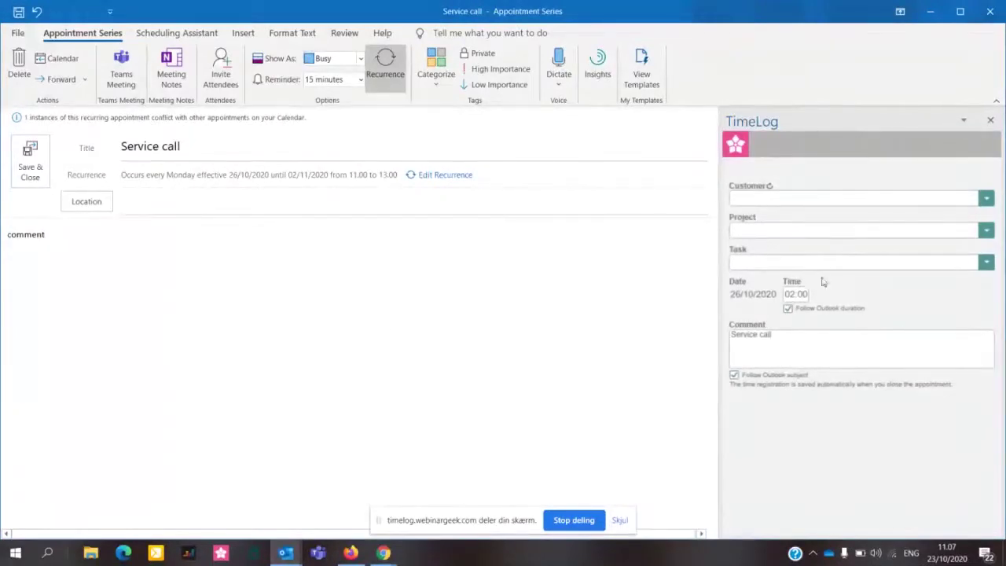
Step: Register the series to customer TimeLog A/S, project "_TIM - Customer Success 2020" and task "Service calls", and save and close it
click(833, 200)
click(783, 212)
click(776, 229)
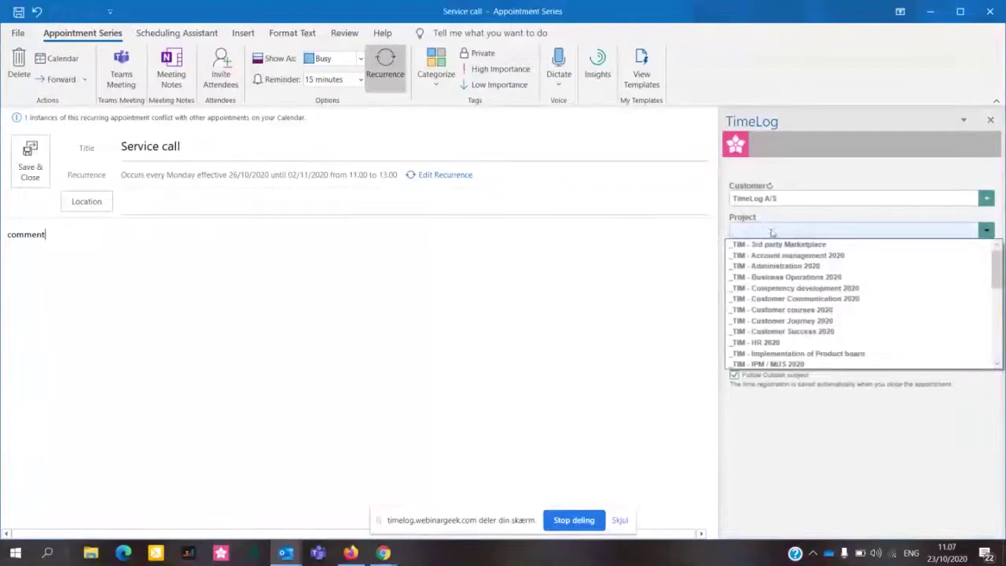
click(796, 334)
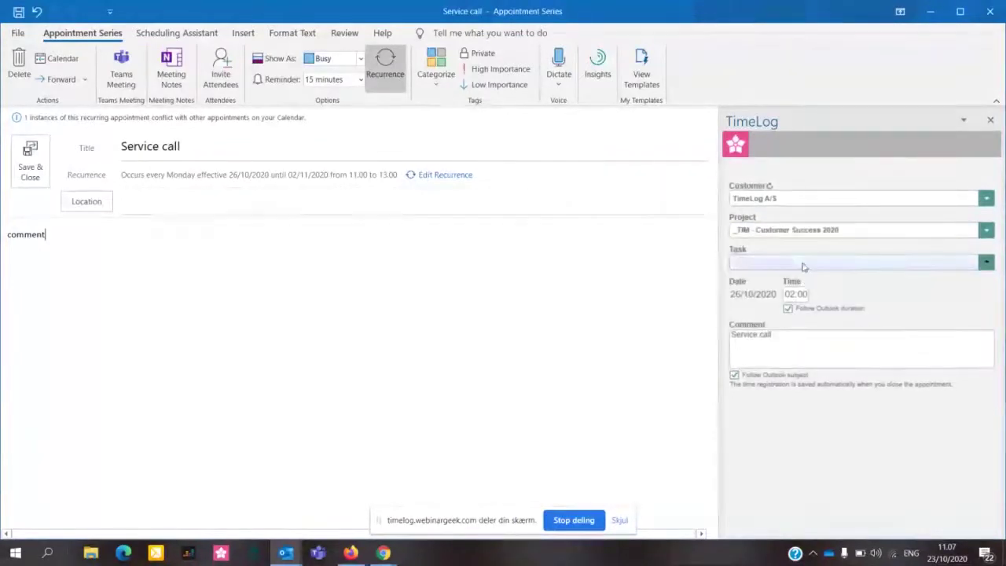
click(803, 264)
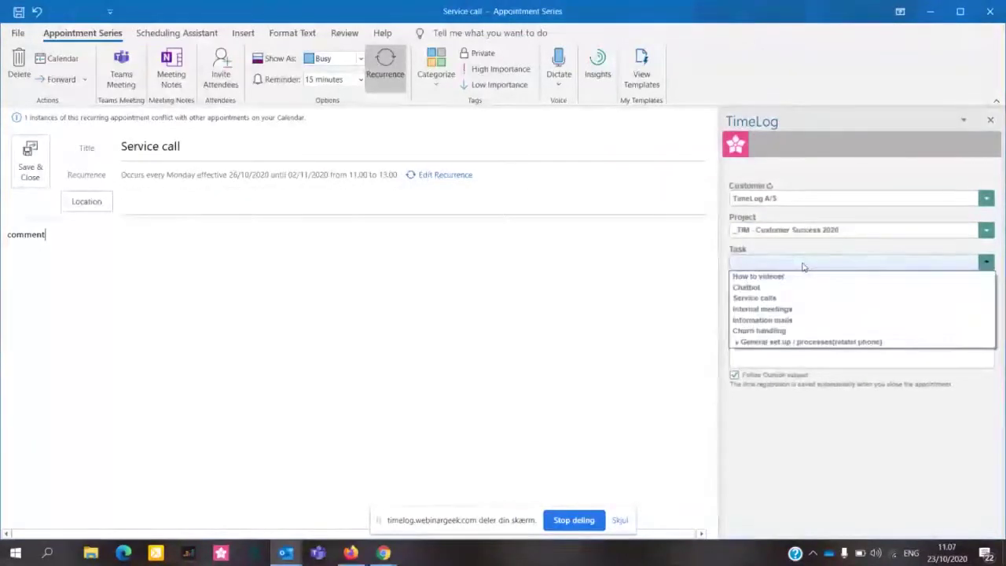
click(766, 299)
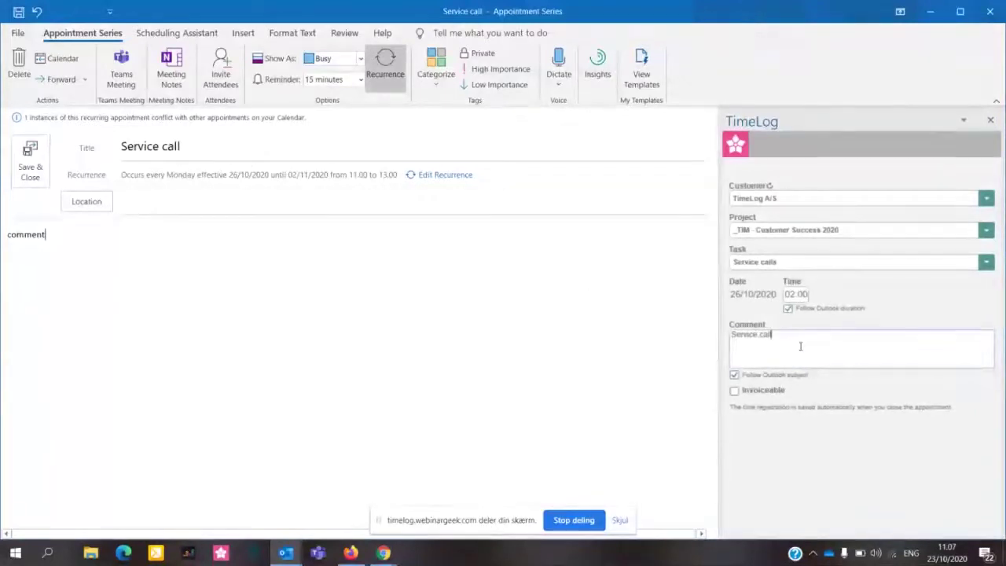
text(2)
click(43, 170)
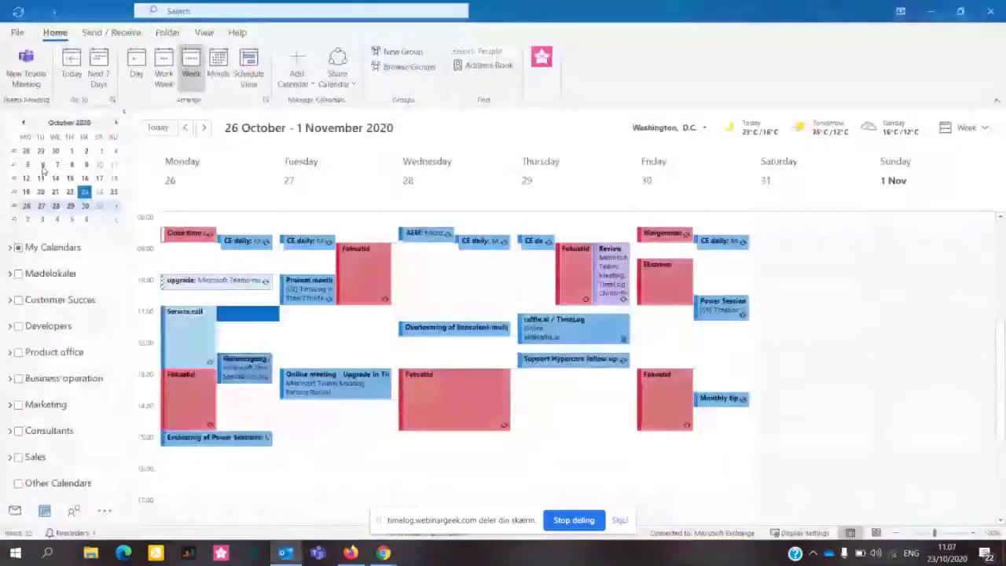
mouse_move(181, 326)
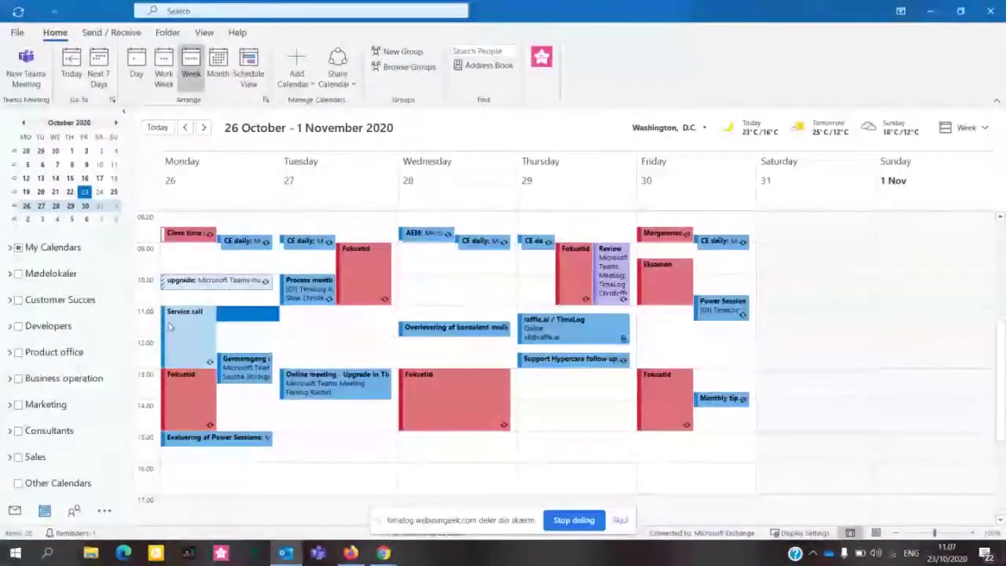
Step: Check the recurring Service call appointment in the week of 2 November and return to the week of 26 October
click(27, 218)
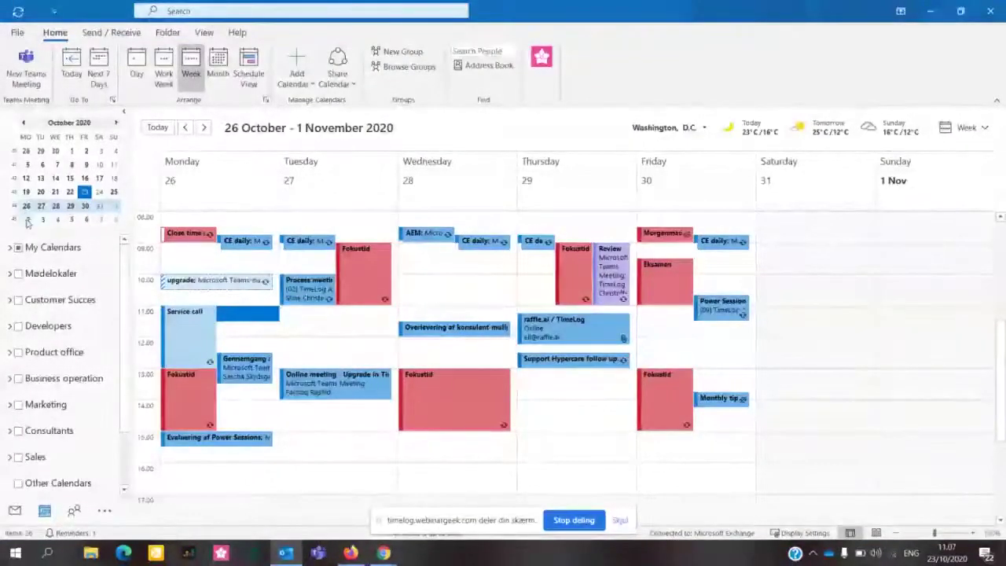
mouse_move(240, 329)
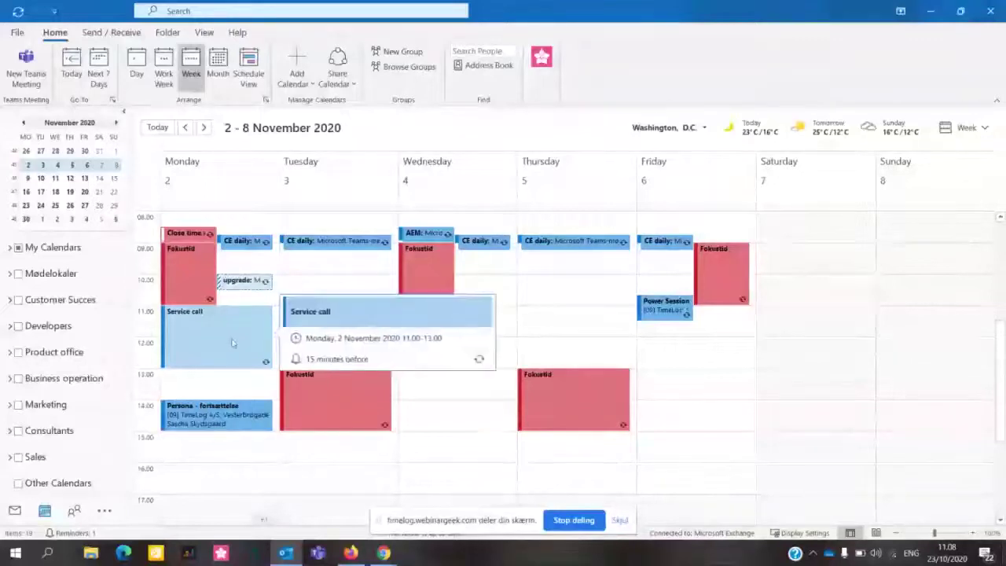
click(27, 153)
mouse_move(195, 313)
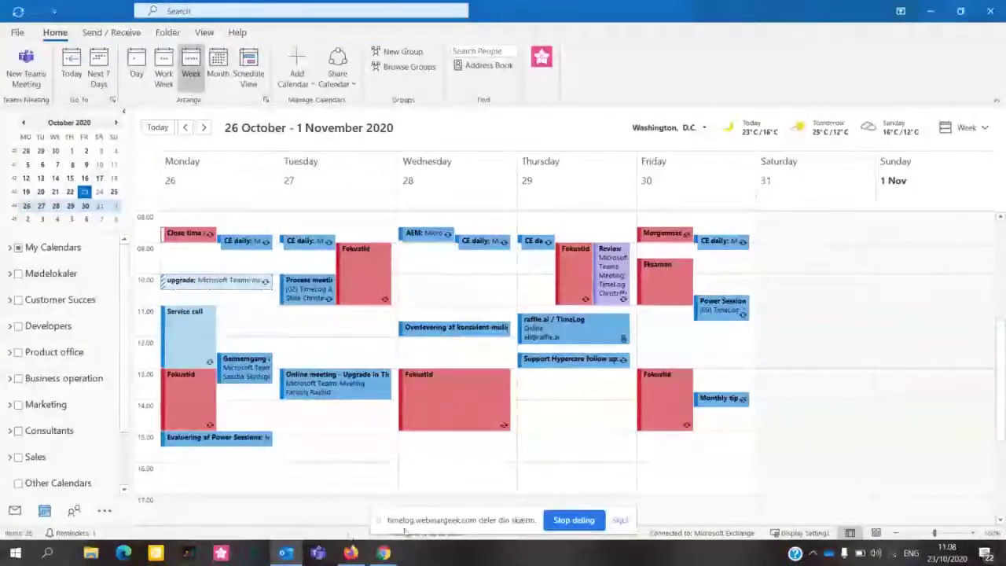
Step: Switch to TimeLog in Firefox, open the Resource planner and select the logged-in employee in the resource filter
click(350, 554)
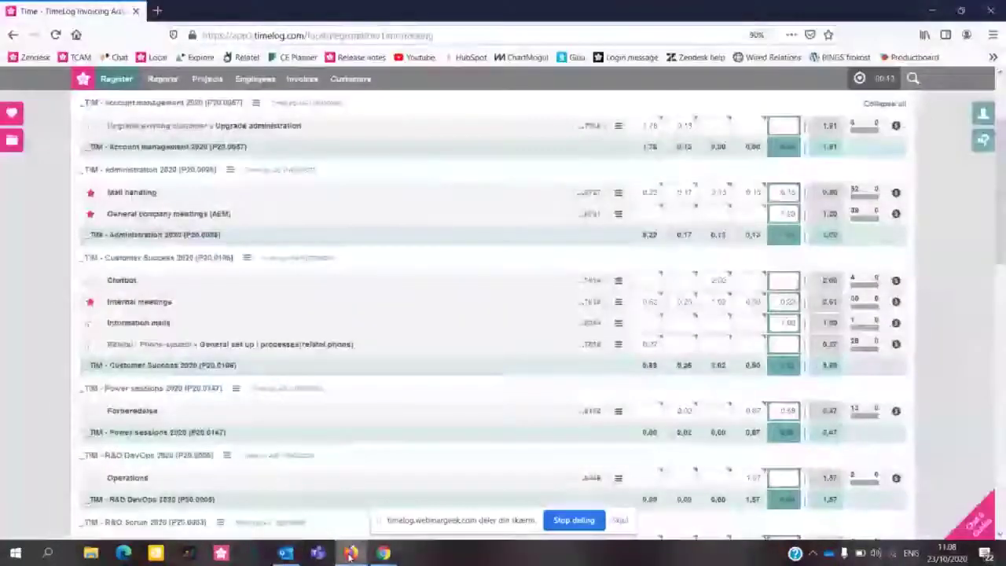
mouse_move(263, 83)
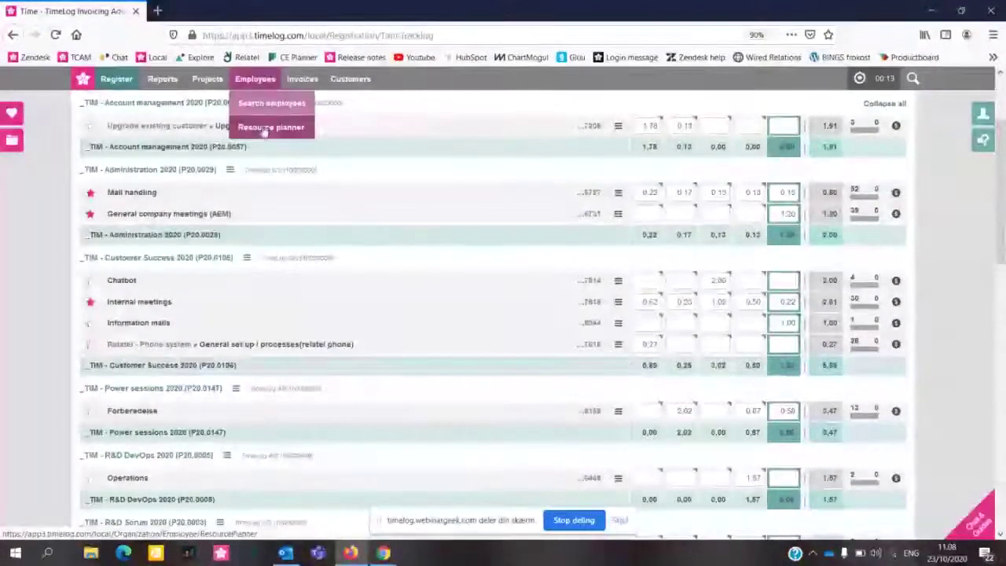
click(264, 129)
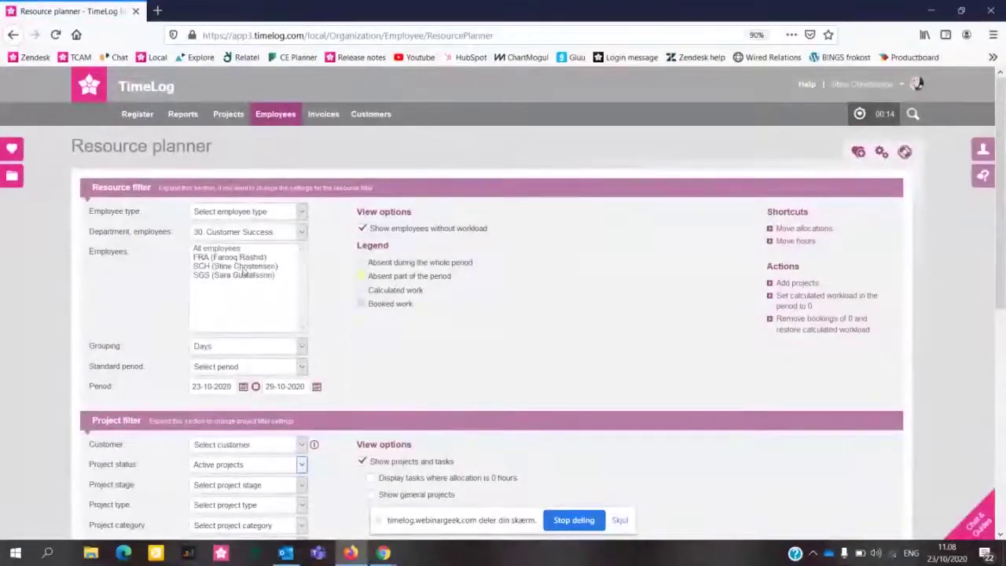
click(245, 267)
Step: Set the planner period's end date to 10-11-2020 and apply the filter to view the booked hours
click(300, 368)
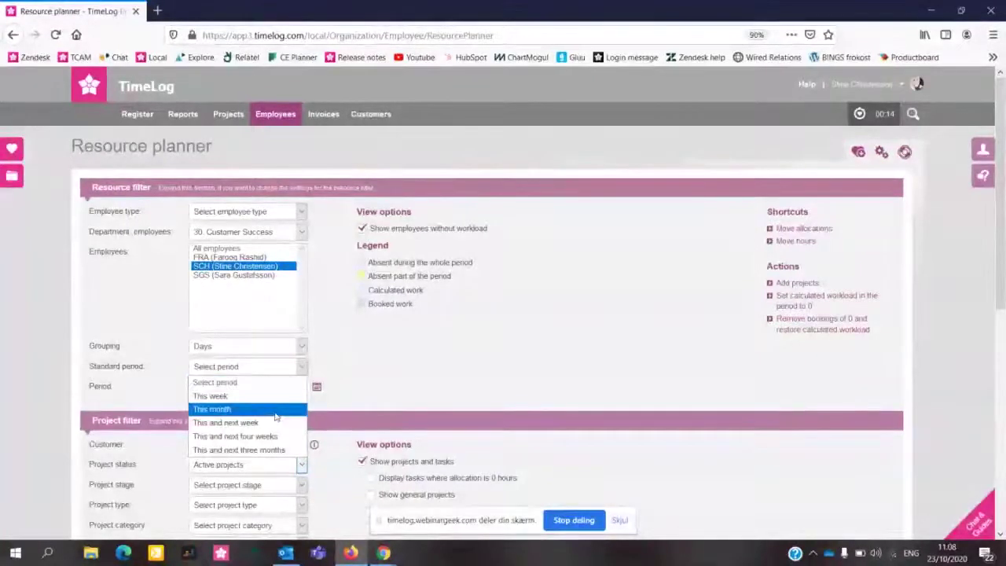
click(275, 417)
drag(265, 386, 351, 382)
click(317, 387)
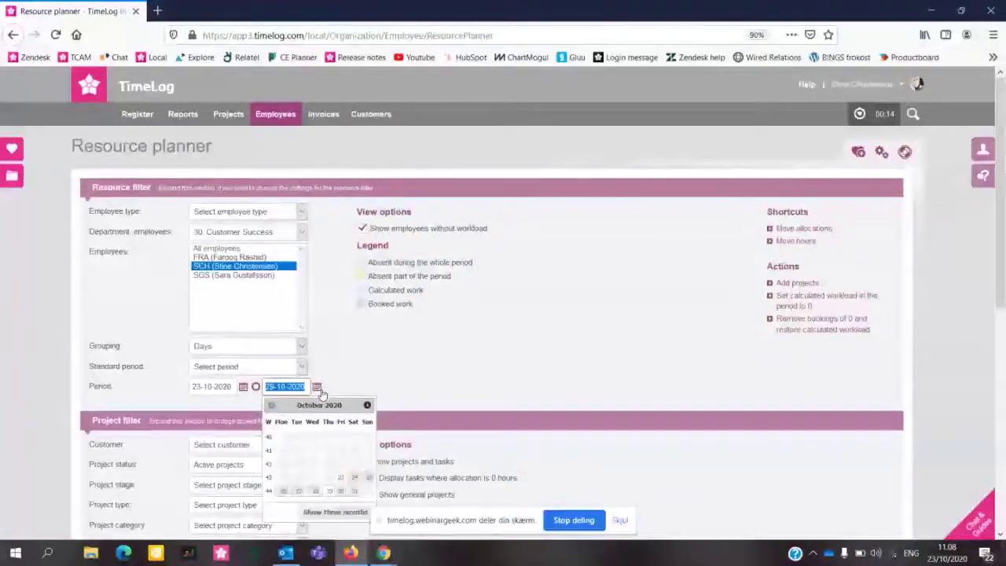
click(367, 405)
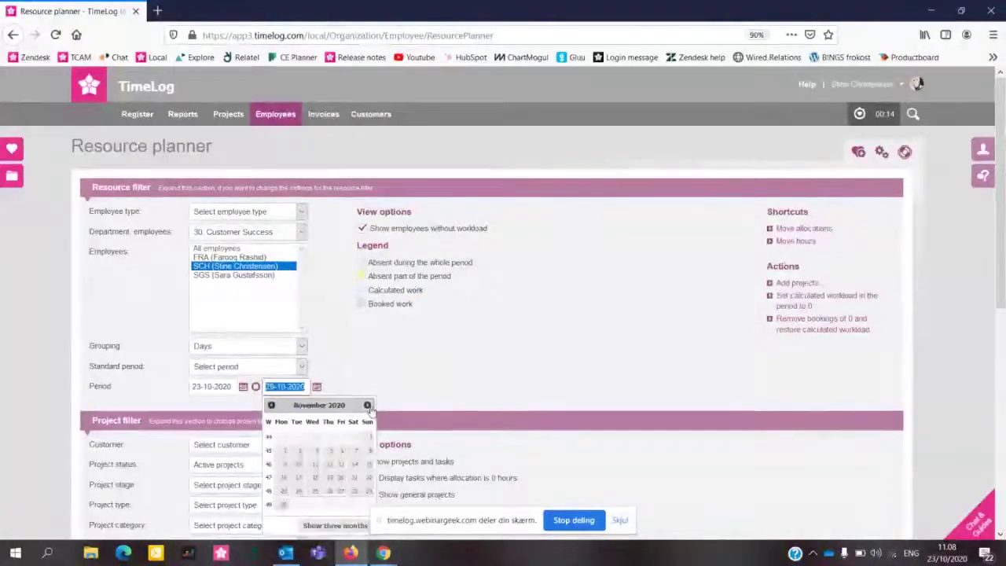
click(296, 469)
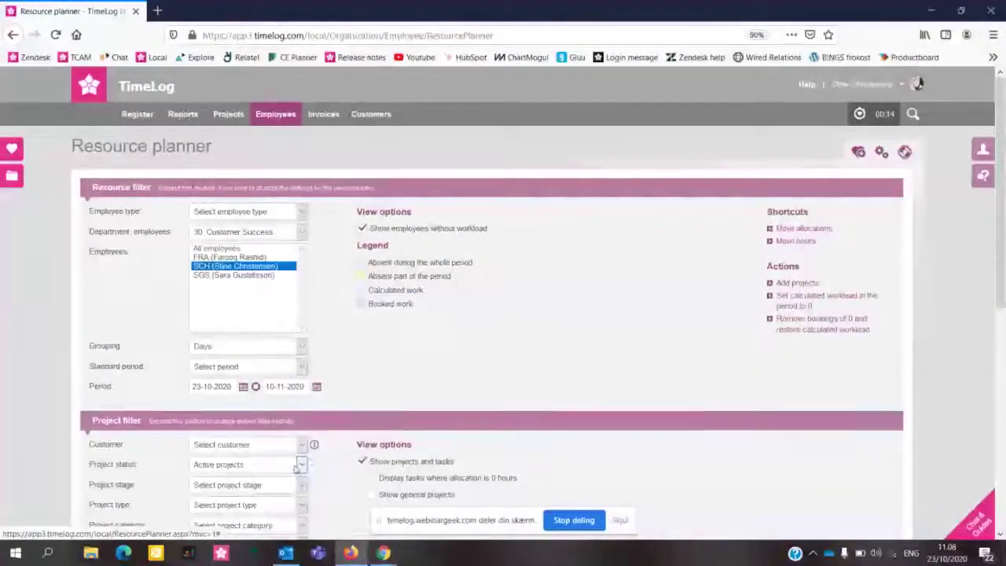
scroll(342, 414, down, 2)
scroll(342, 414, down, 3)
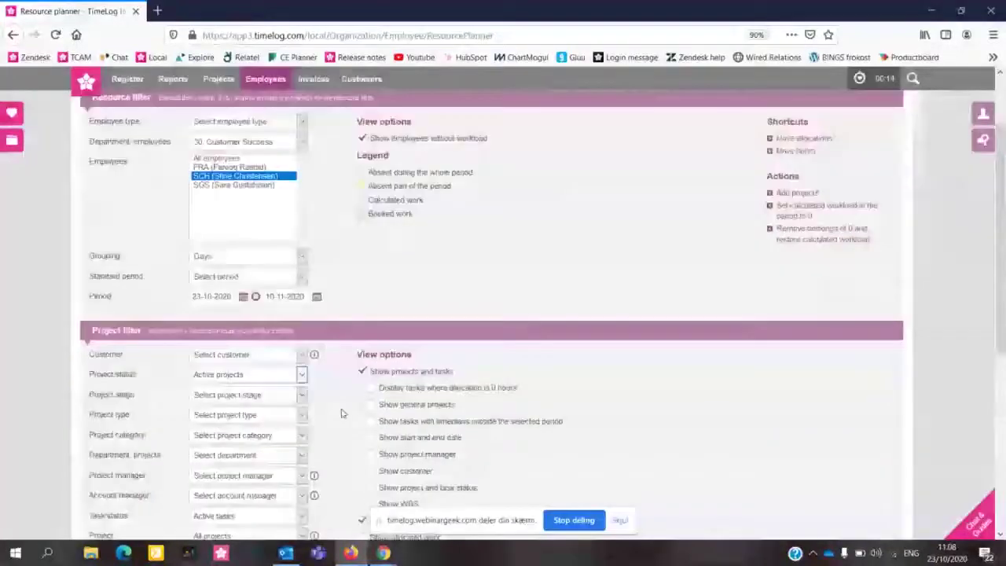
click(211, 476)
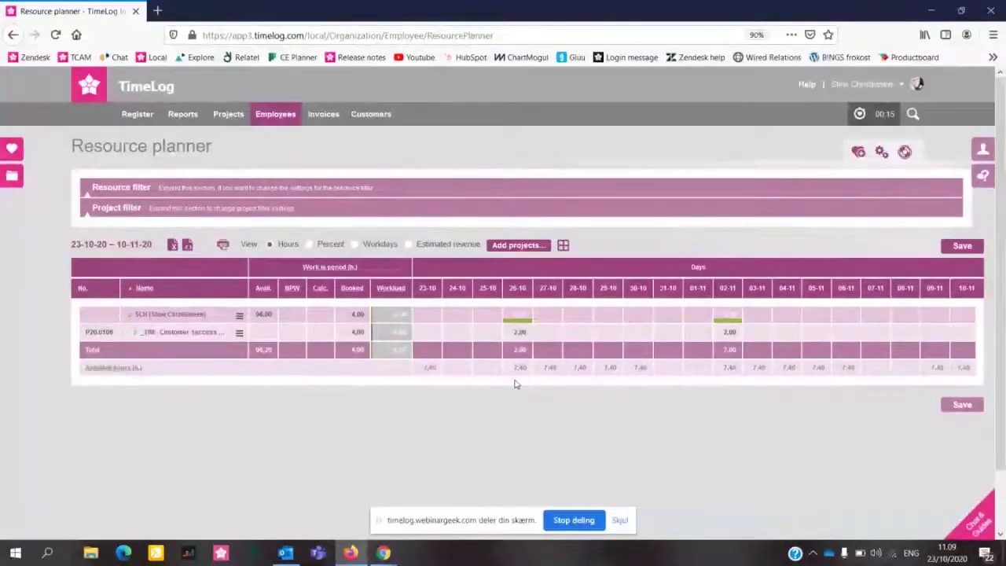
Step: Back in Outlook, move the Friday 23 October Information mail appointment to Thursday 22 October at 11.00, and dismiss all reminders
click(285, 554)
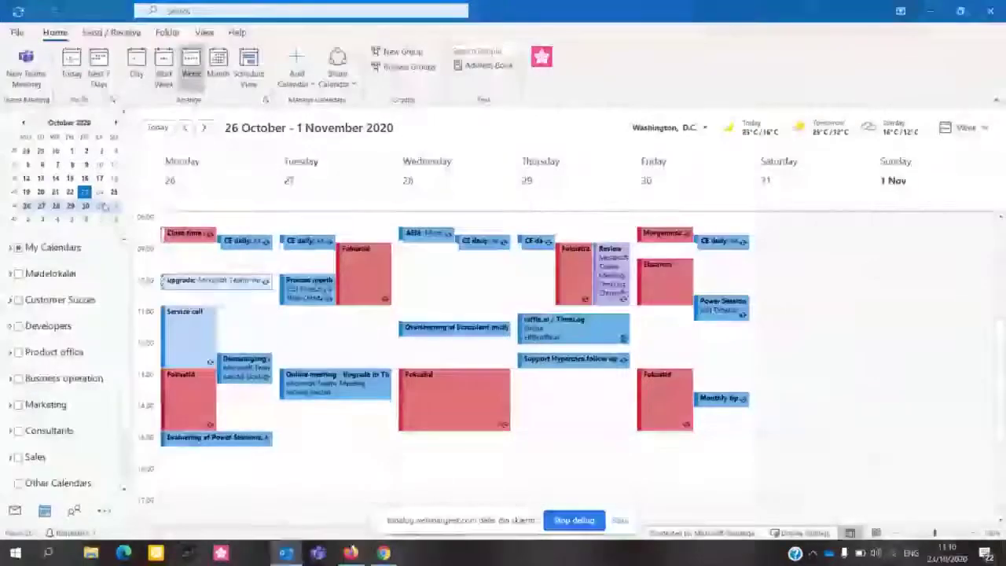
click(185, 127)
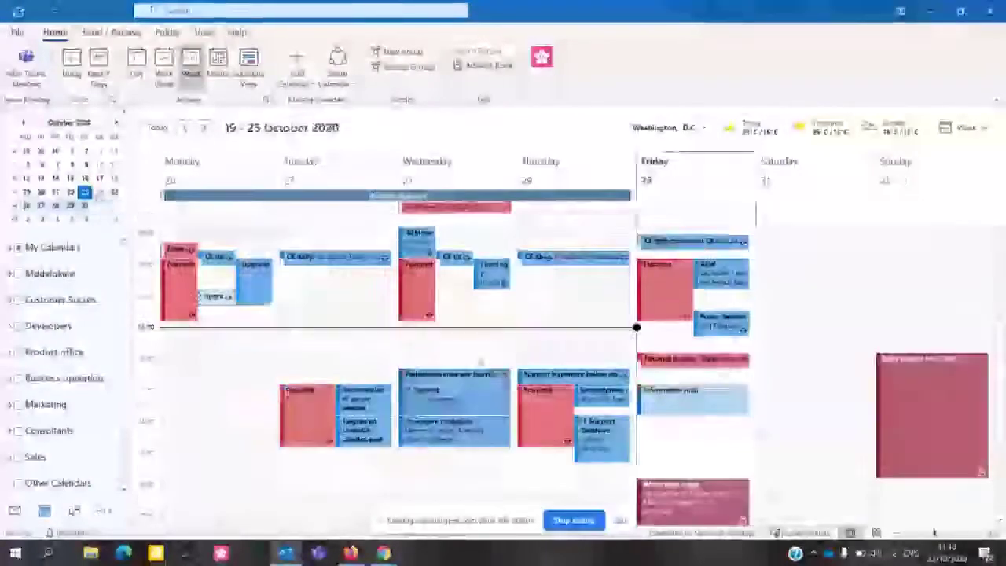
mouse_move(671, 412)
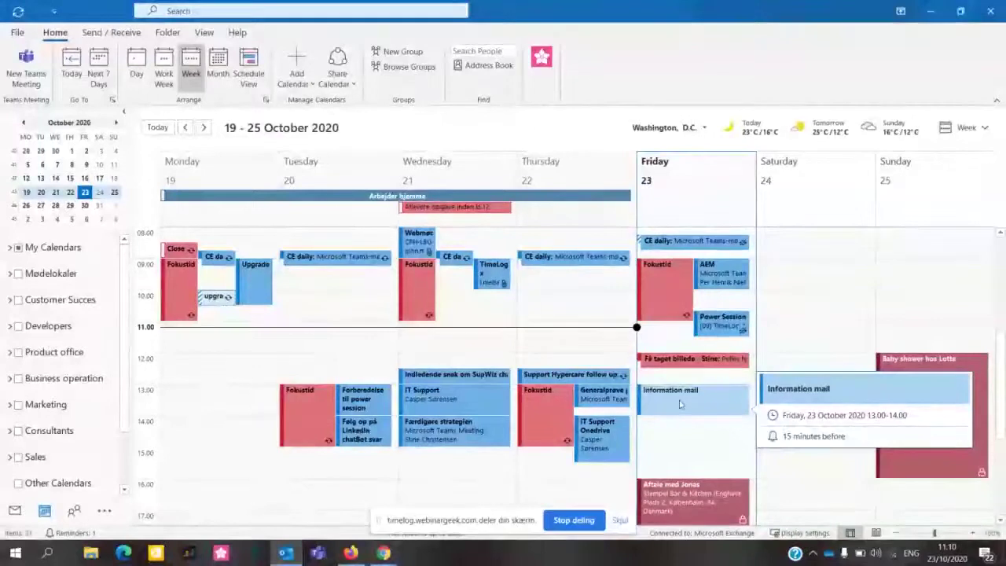
click(678, 401)
drag(664, 394, 582, 330)
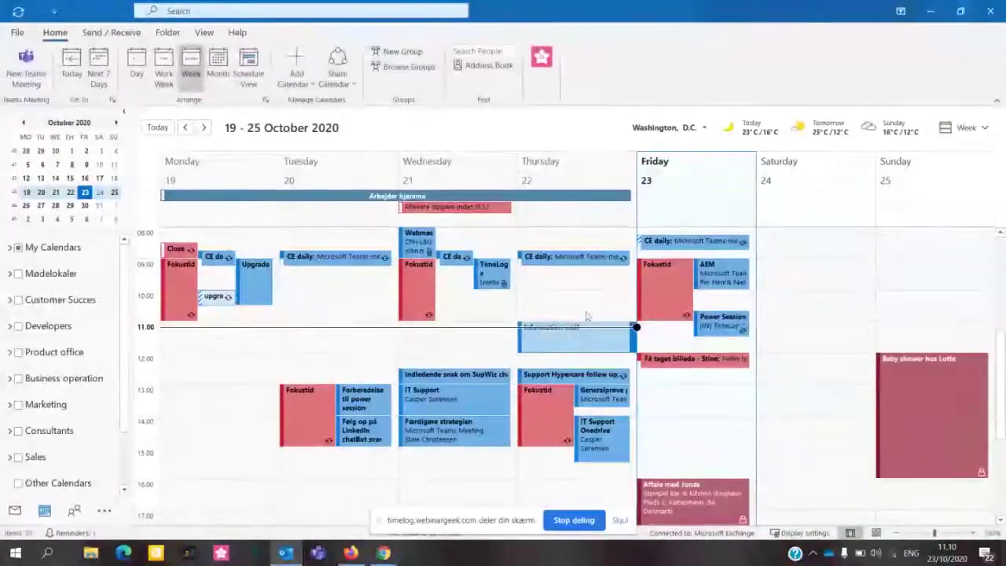
mouse_move(589, 353)
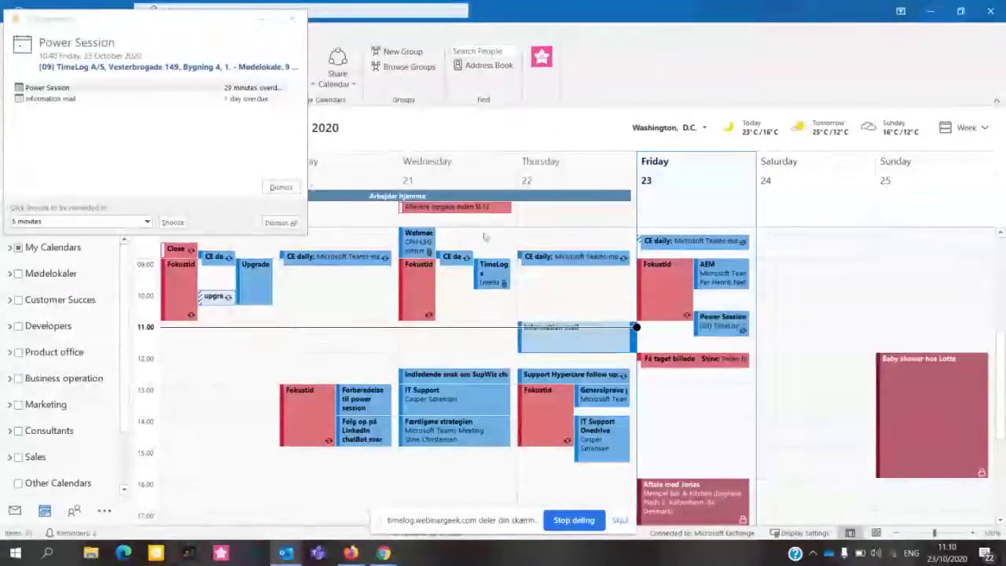
click(290, 222)
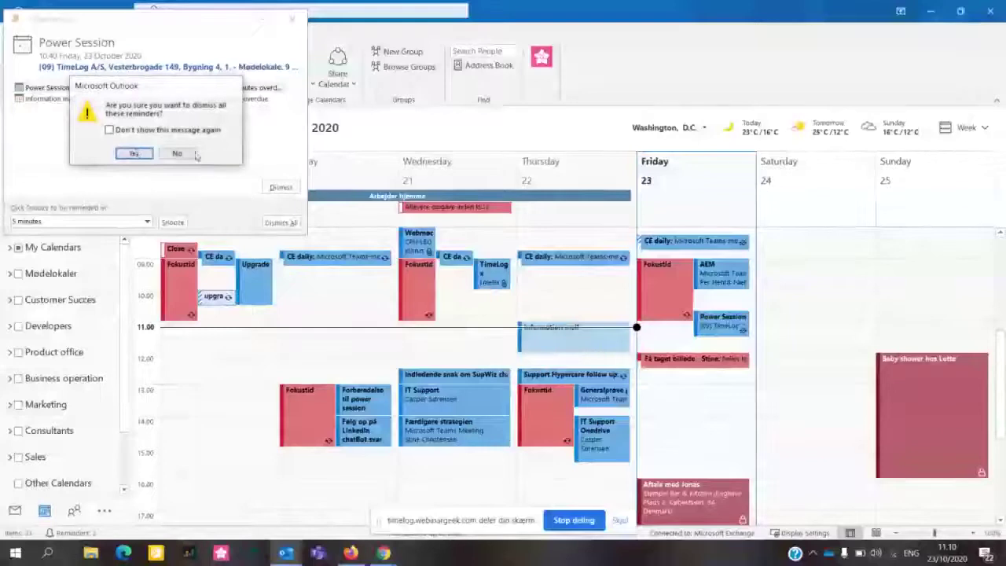
click(135, 154)
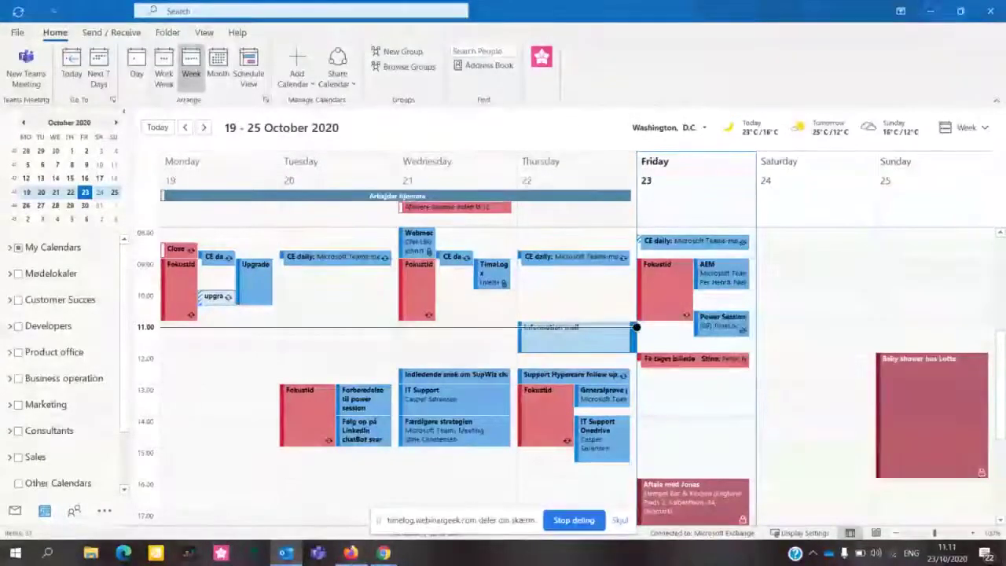
Step: Switch to TimeLog in Firefox and check the Information mails registration in the week's time registrations
click(352, 554)
mouse_move(139, 119)
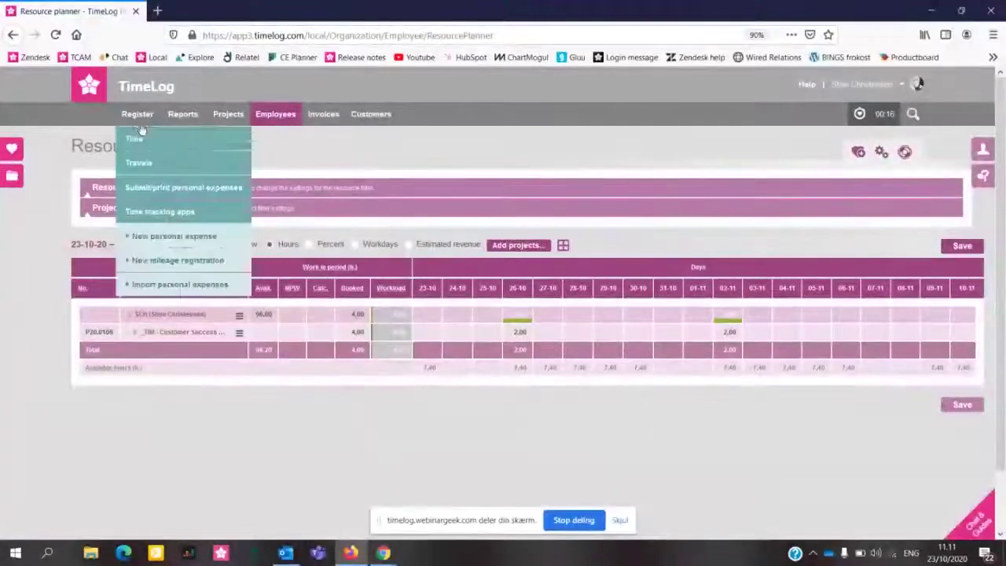
click(142, 142)
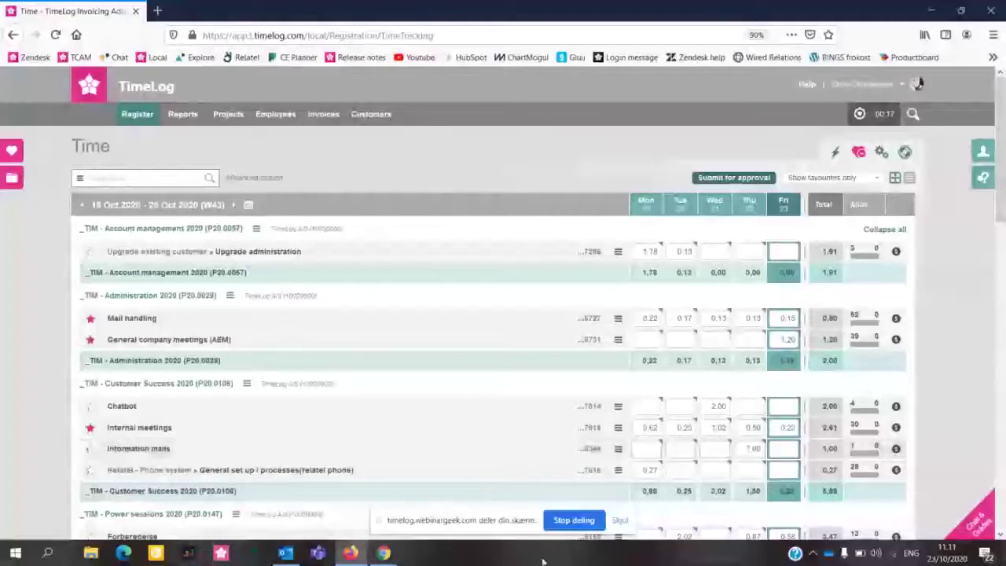
Step: Back in Outlook, extend Thursday's Information mail appointment so it starts at 10.00
click(287, 552)
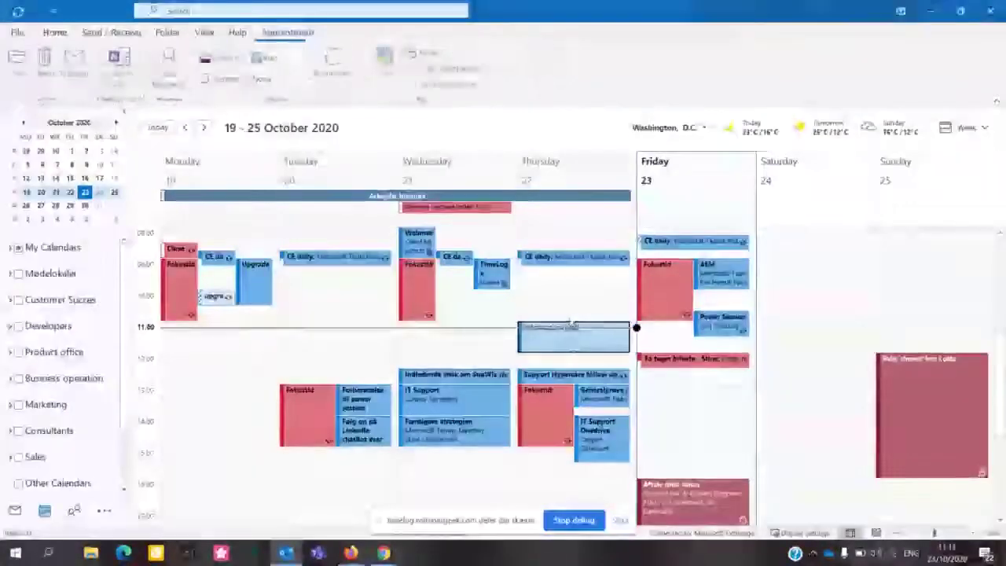
drag(573, 322, 573, 293)
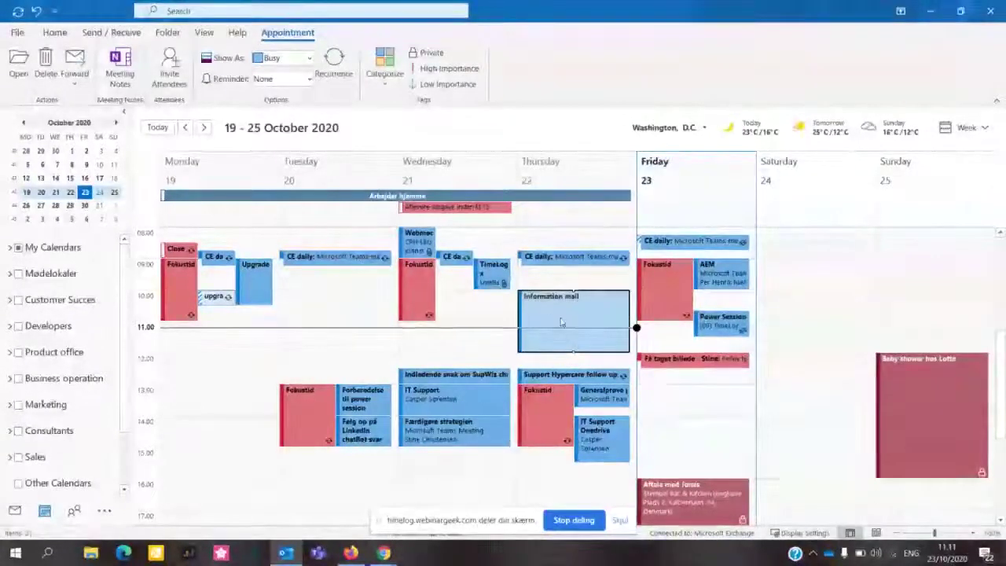